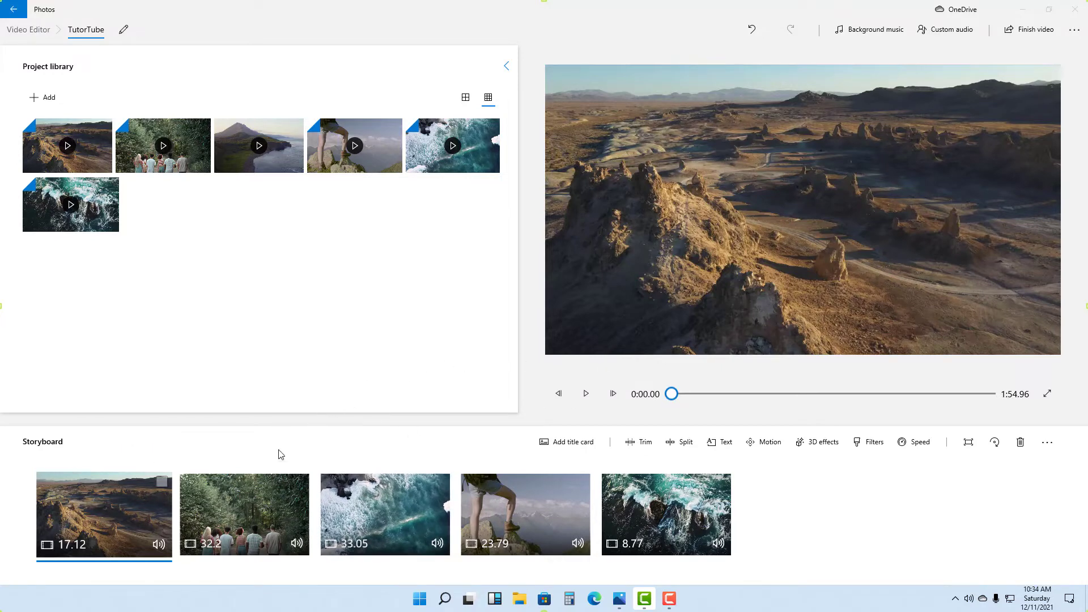
Step: Select the first desert clip and add a 'TutorTube' title in the Electric style
click(250, 510)
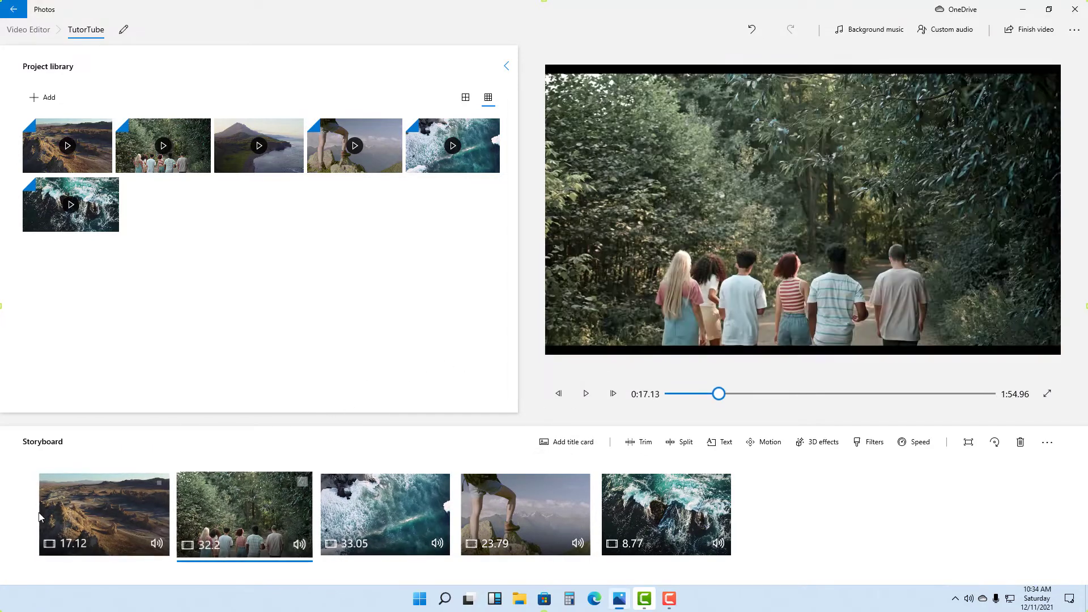
click(91, 511)
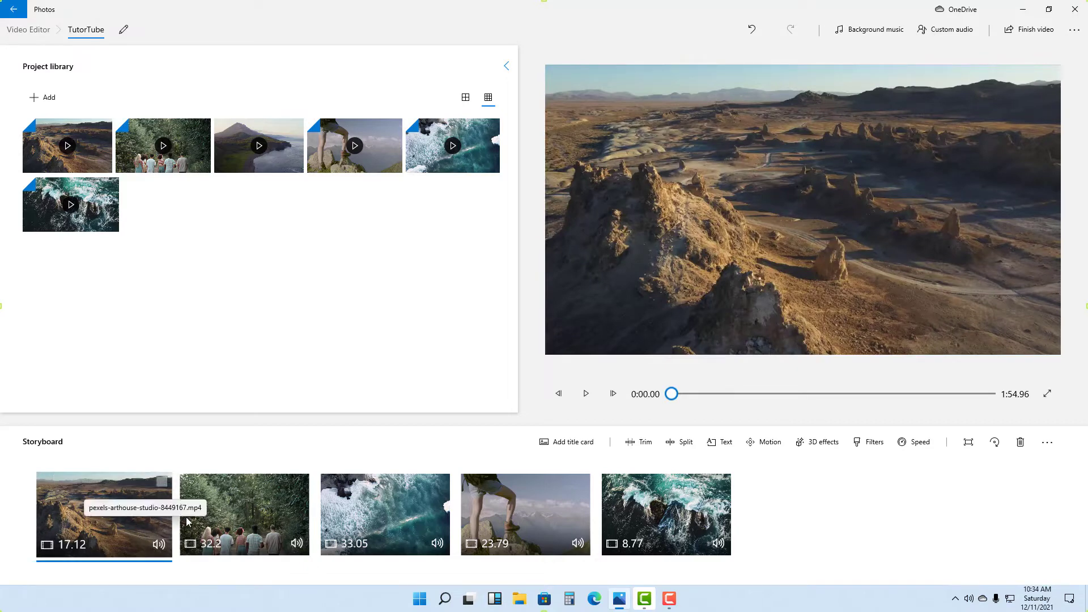
click(723, 447)
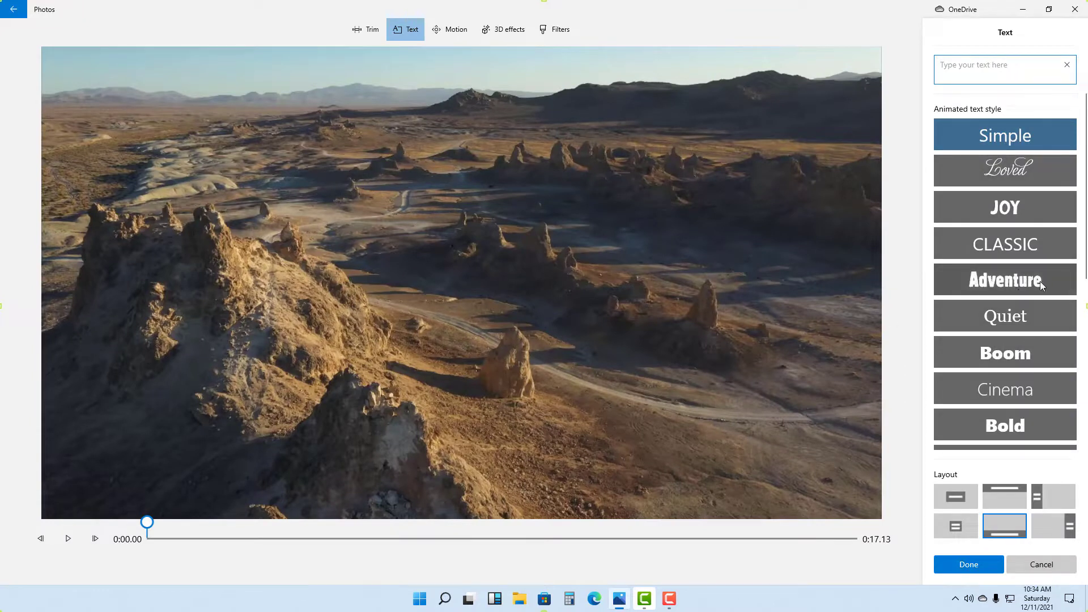
scroll(1011, 332, down, 5)
click(1014, 323)
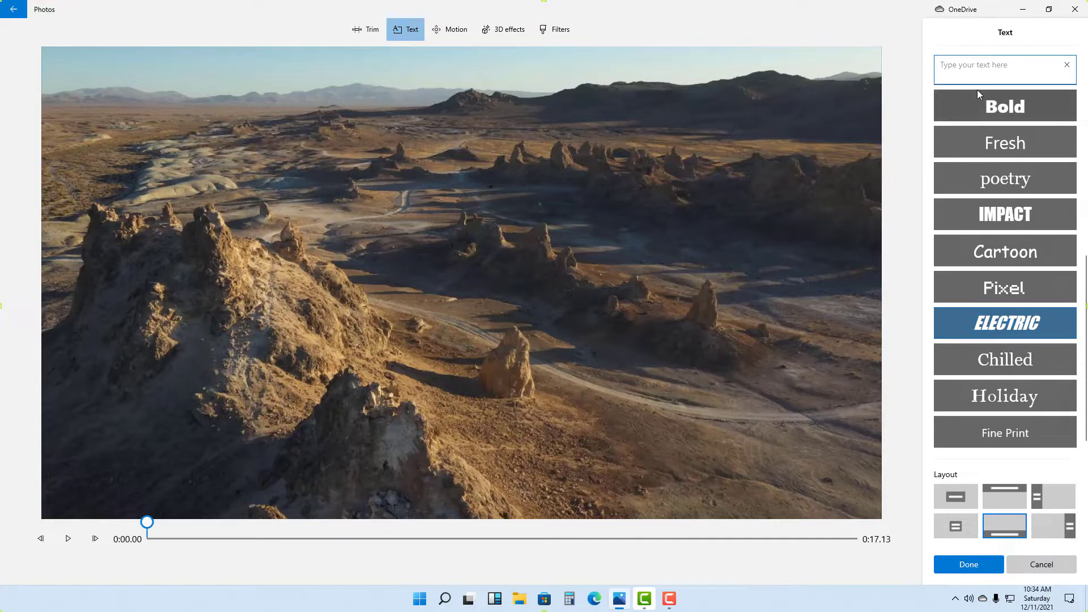
text(TutorTube)
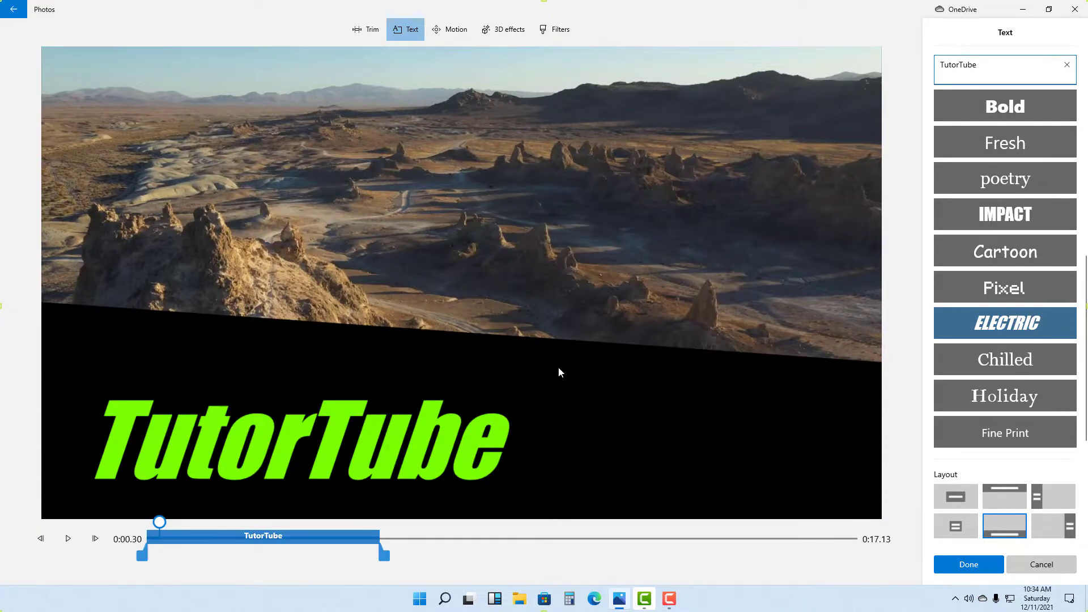
Step: Compare the Fine Print, Holiday, Classic and Quiet styles, settling on Loved
click(1019, 445)
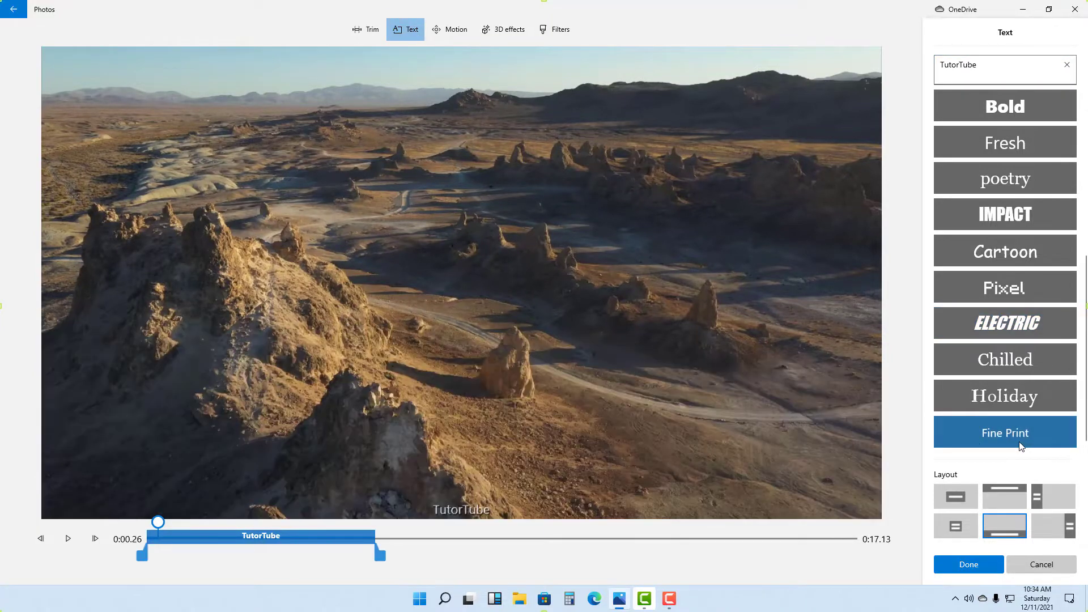
click(1001, 396)
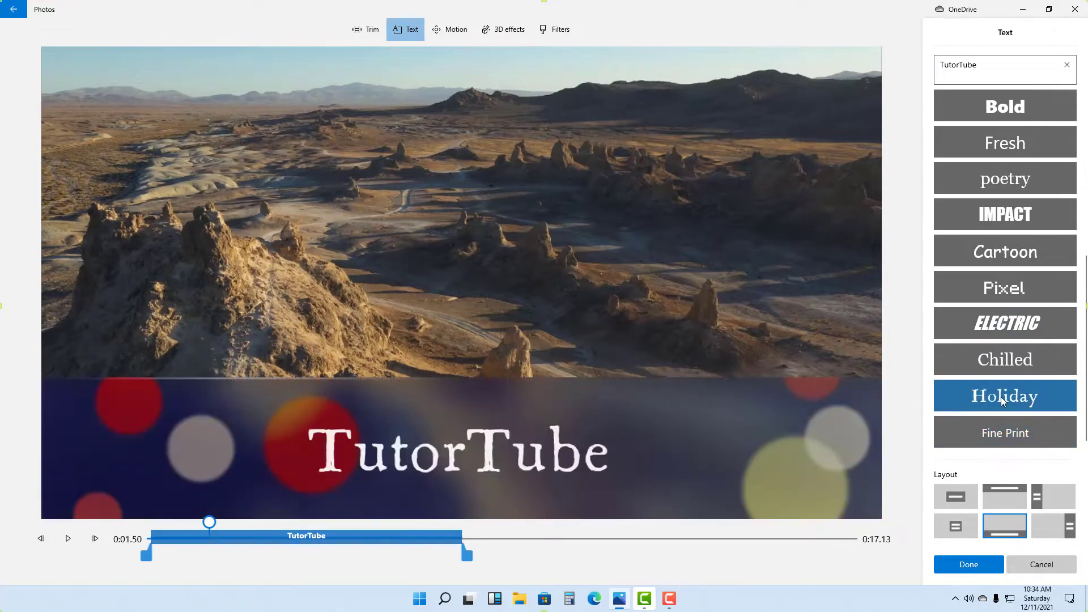
scroll(995, 323, up, 5)
click(995, 172)
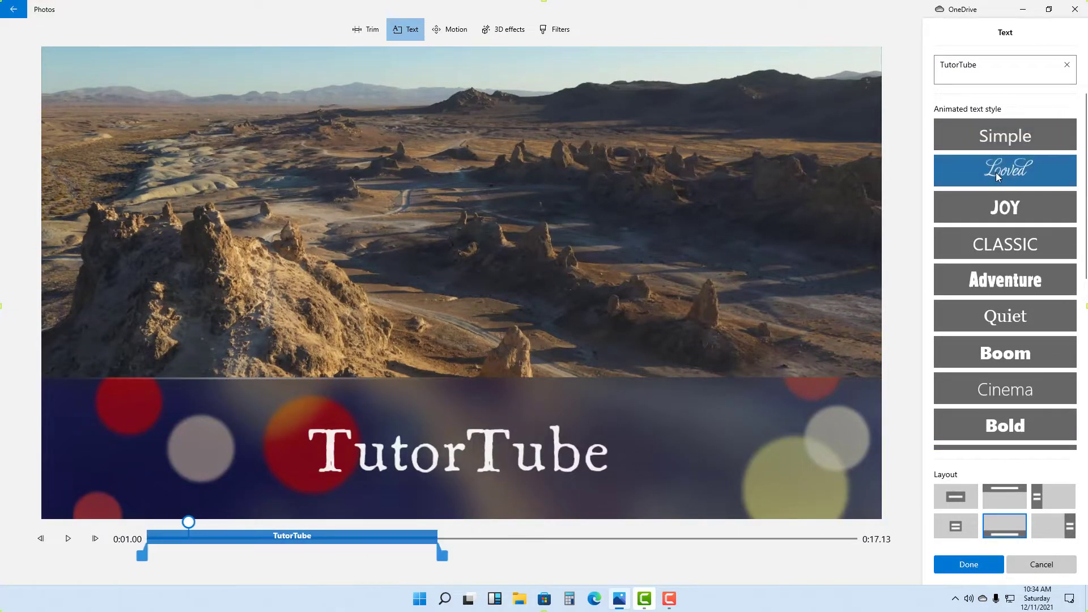
click(996, 240)
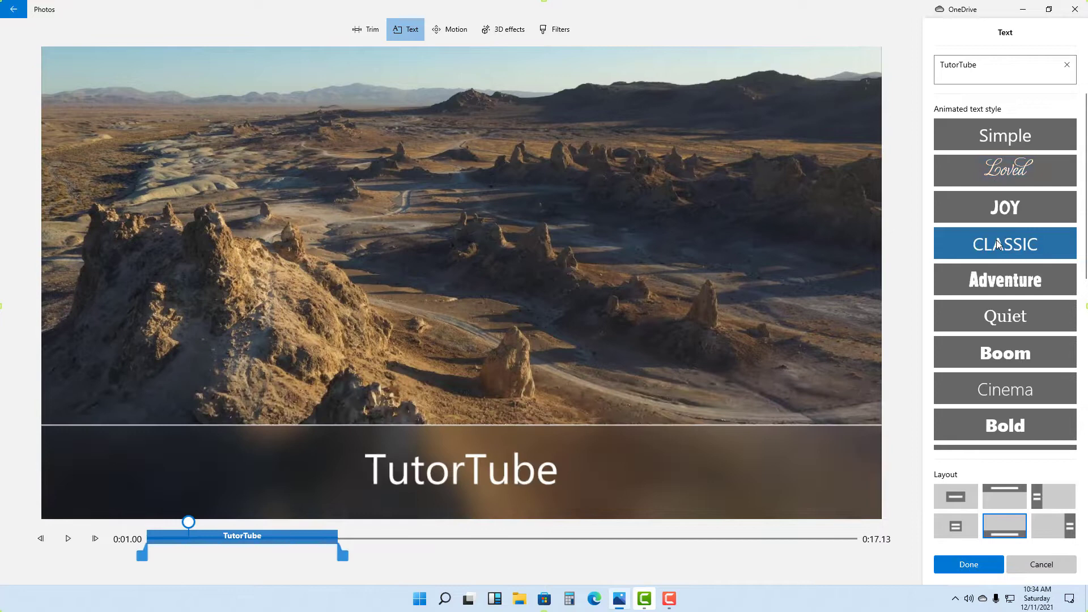
click(1000, 304)
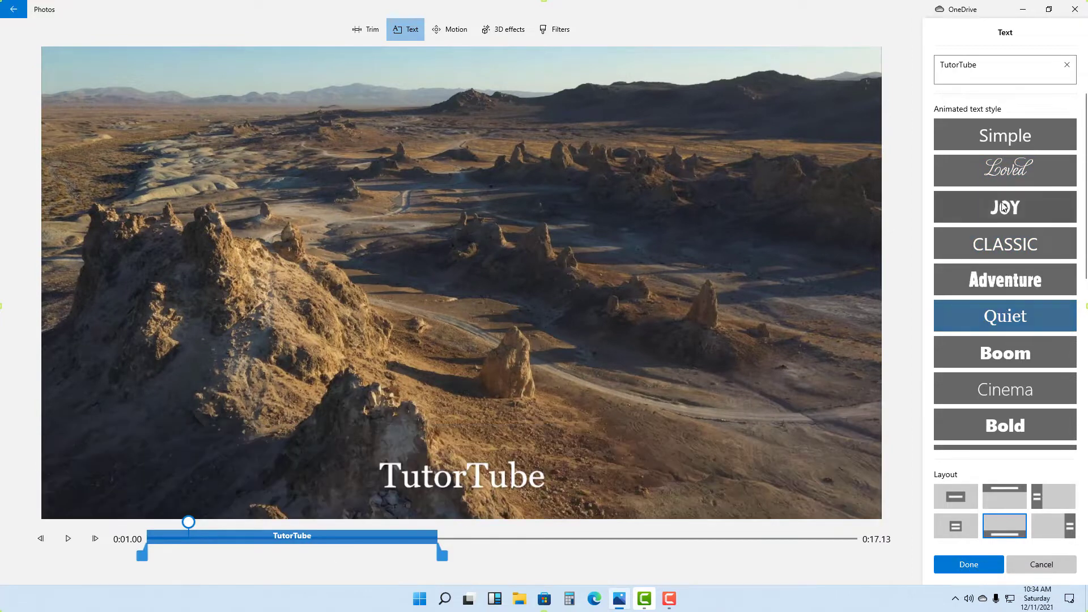
click(1005, 180)
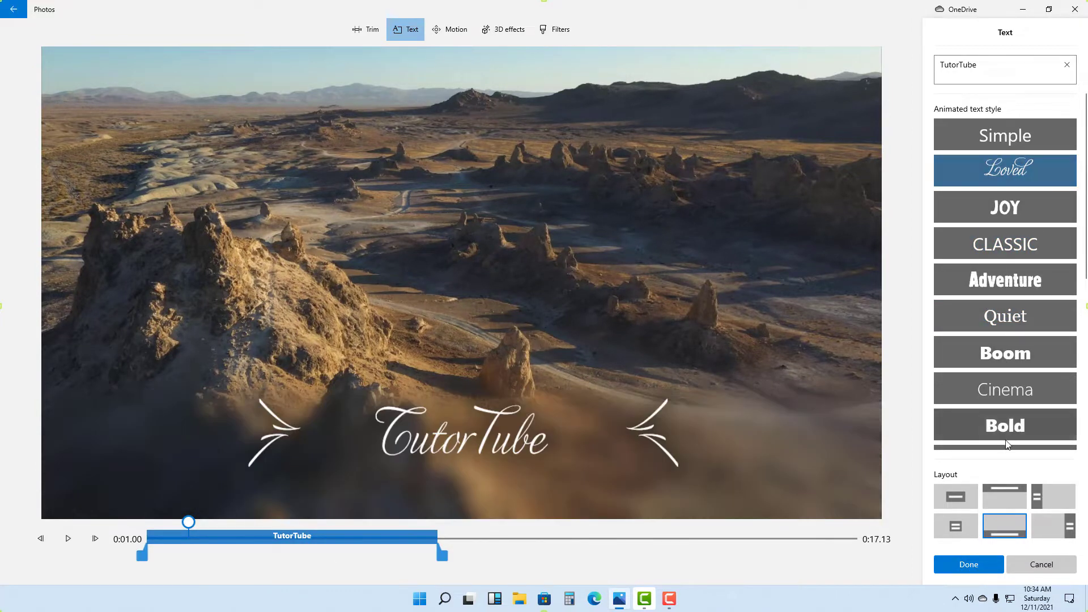
Step: Try the title layouts and place the TutorTube title on the left of the video
click(960, 502)
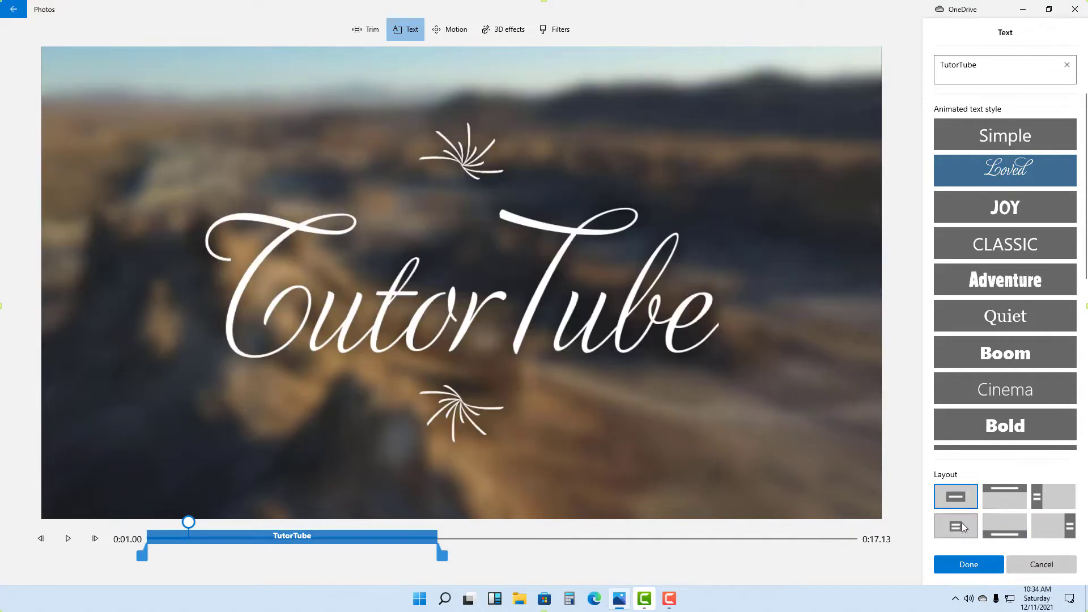
click(967, 529)
click(1034, 502)
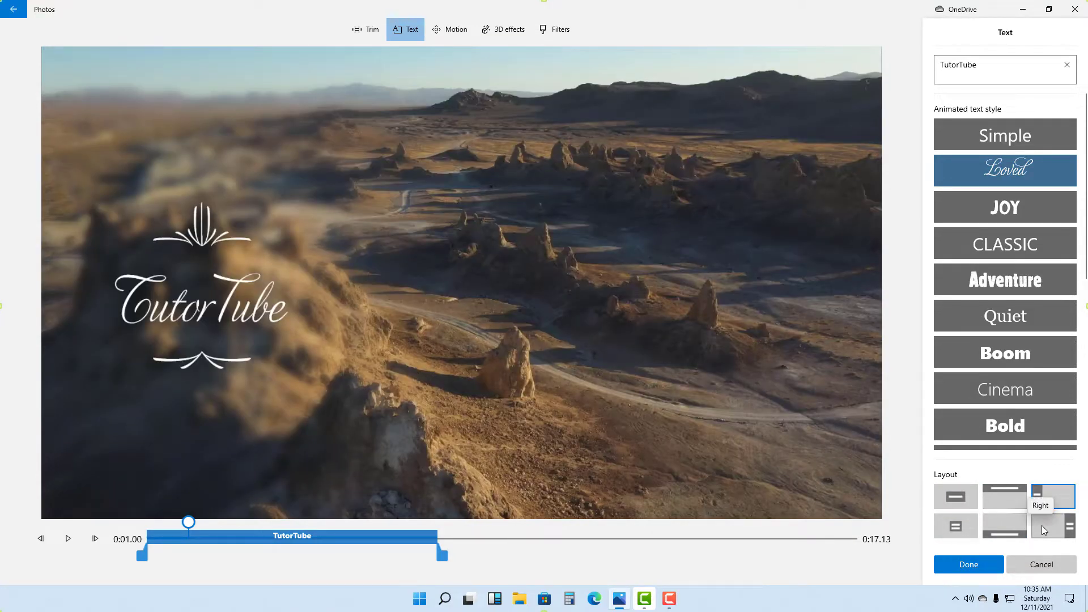
click(1042, 526)
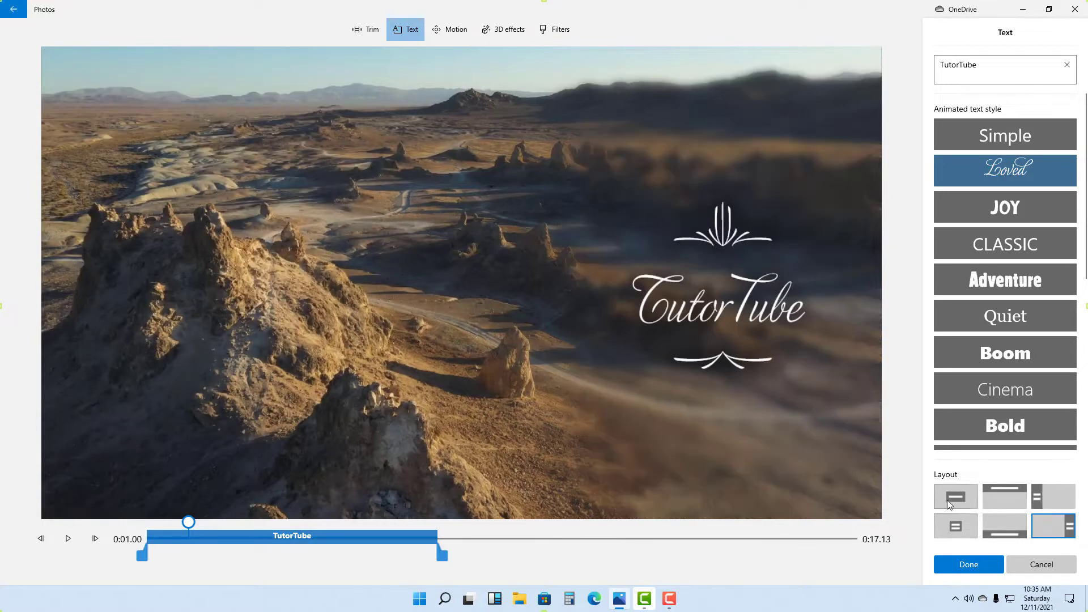
click(947, 499)
click(955, 529)
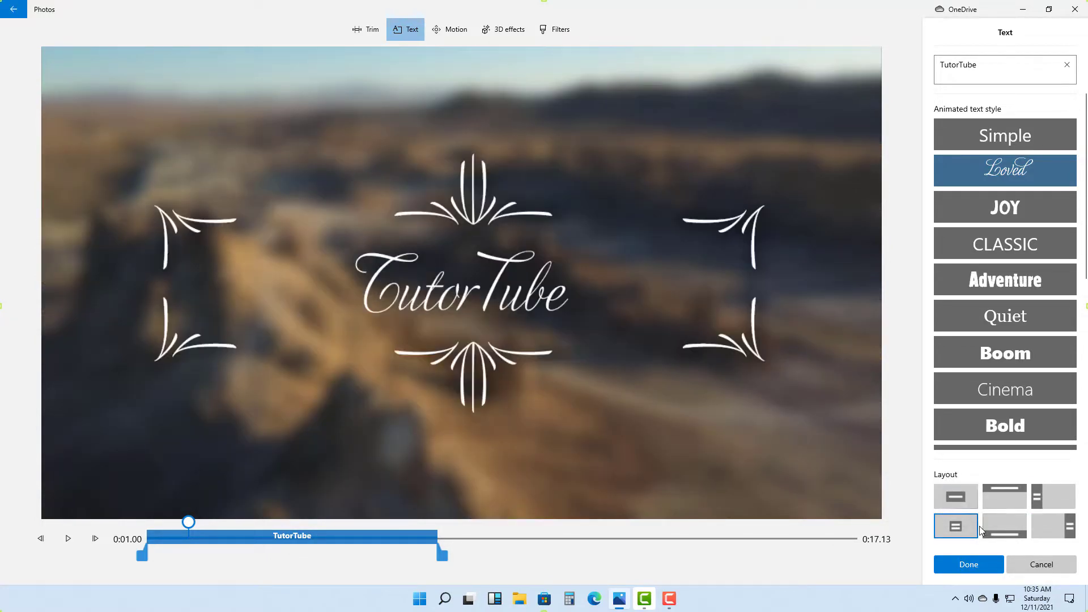
click(986, 500)
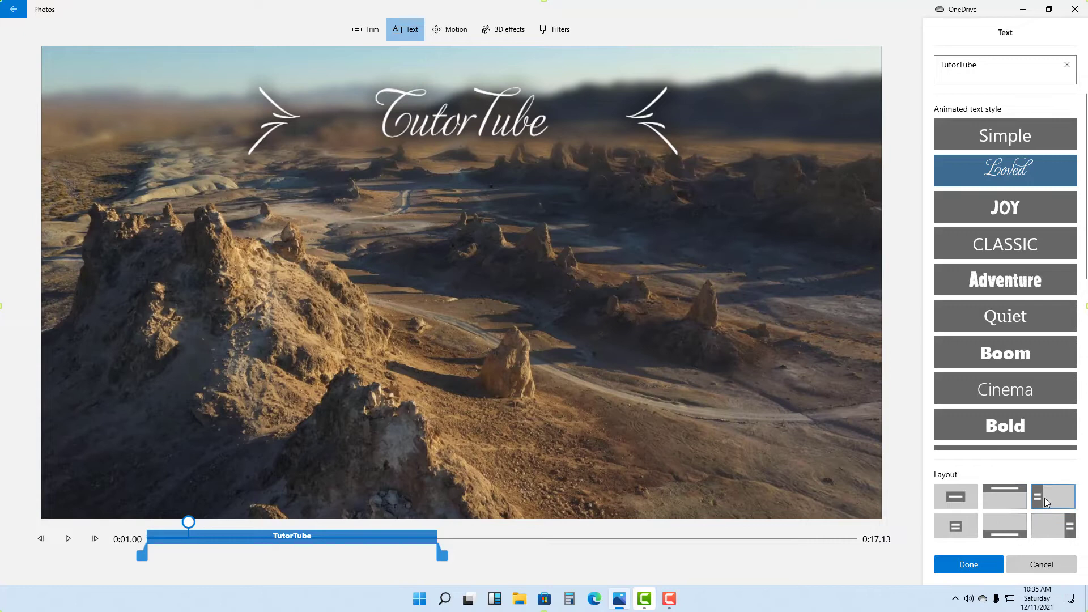
click(1045, 498)
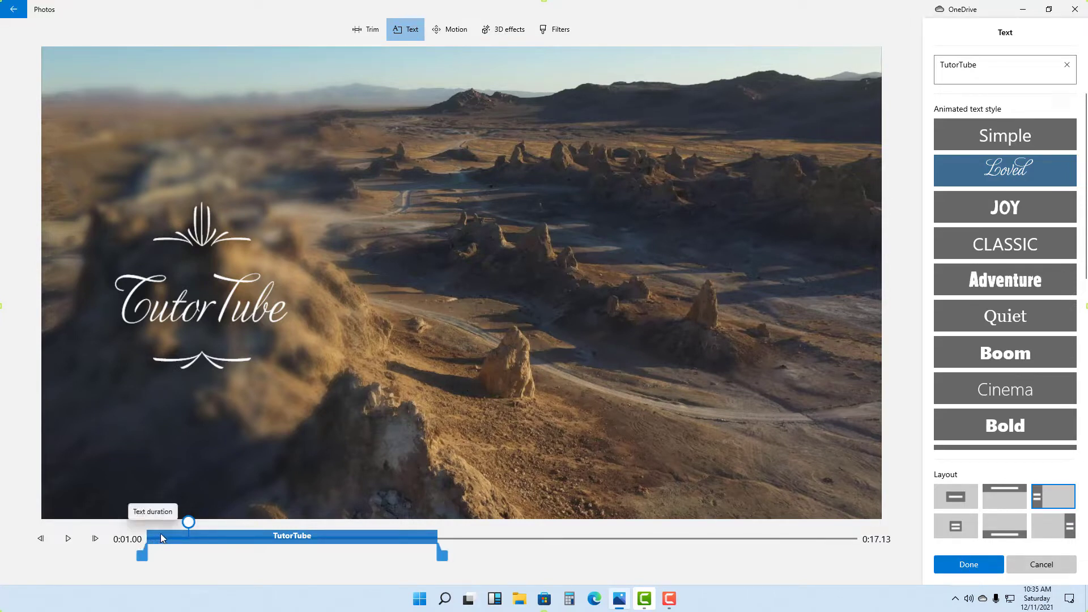
Step: Delay the title's start and extend it nearly to the clip end, then preview and apply it
drag(160, 534, 251, 541)
drag(522, 552, 761, 556)
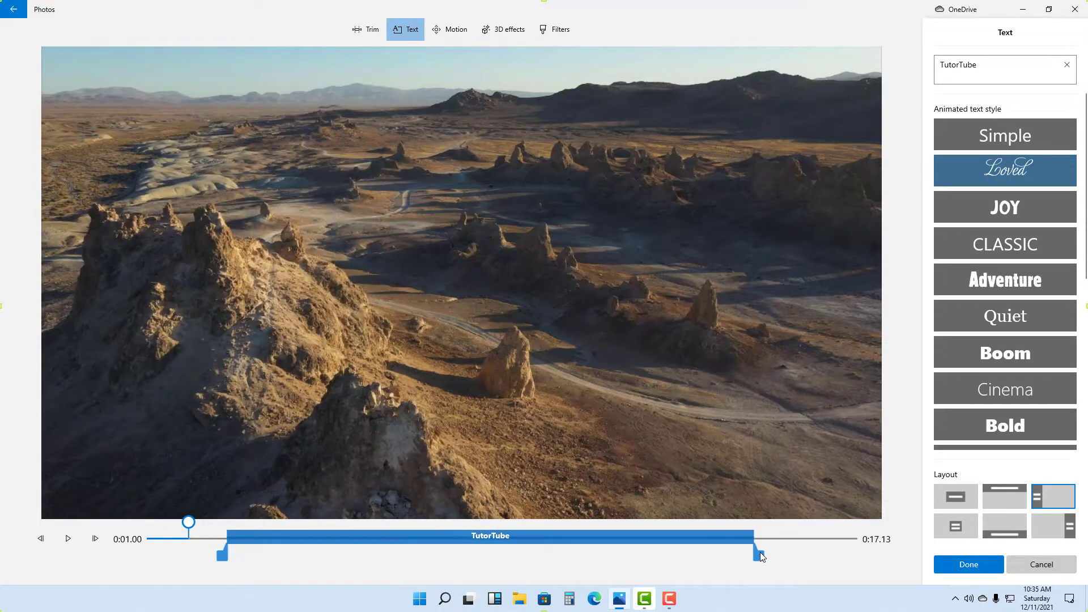
click(68, 538)
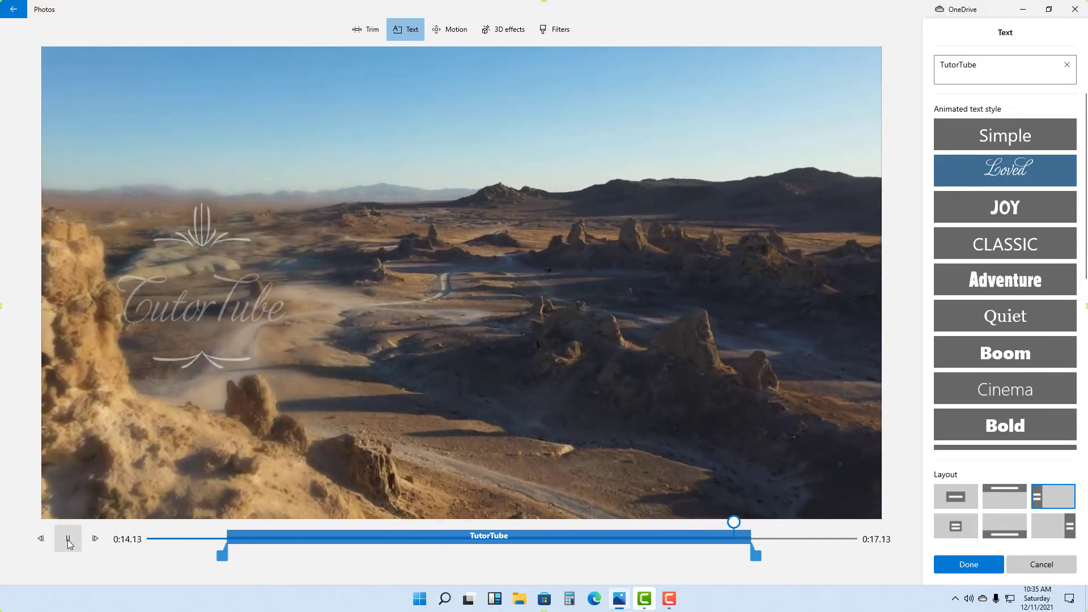
click(969, 564)
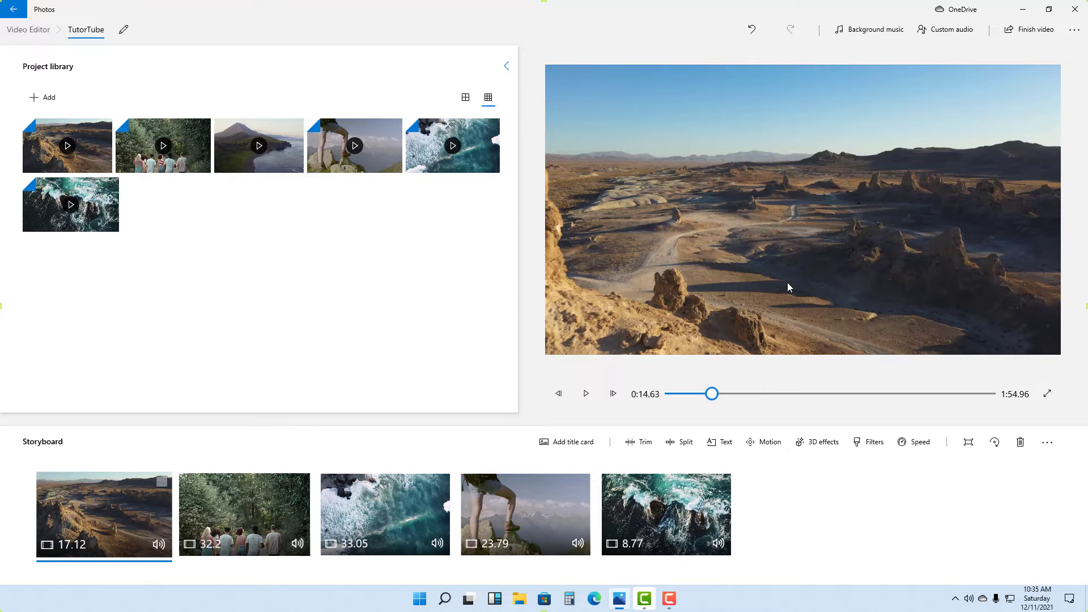
Step: Select the second storyboard clip, the forest walk shot
mouse_move(714, 397)
mouse_down()
mouse_move(826, 401)
mouse_move(703, 397)
mouse_up()
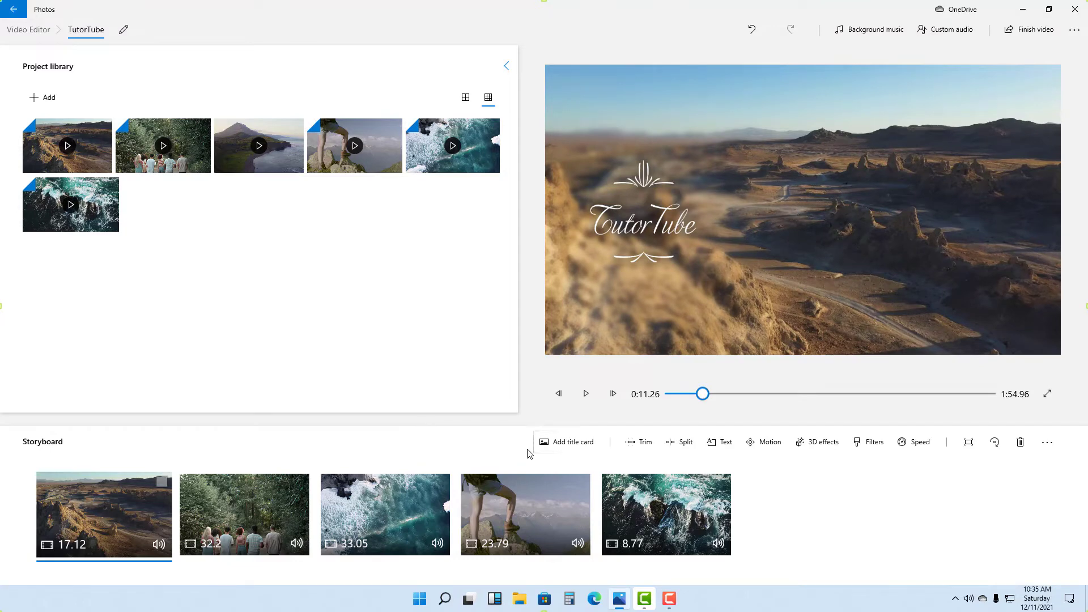
click(255, 513)
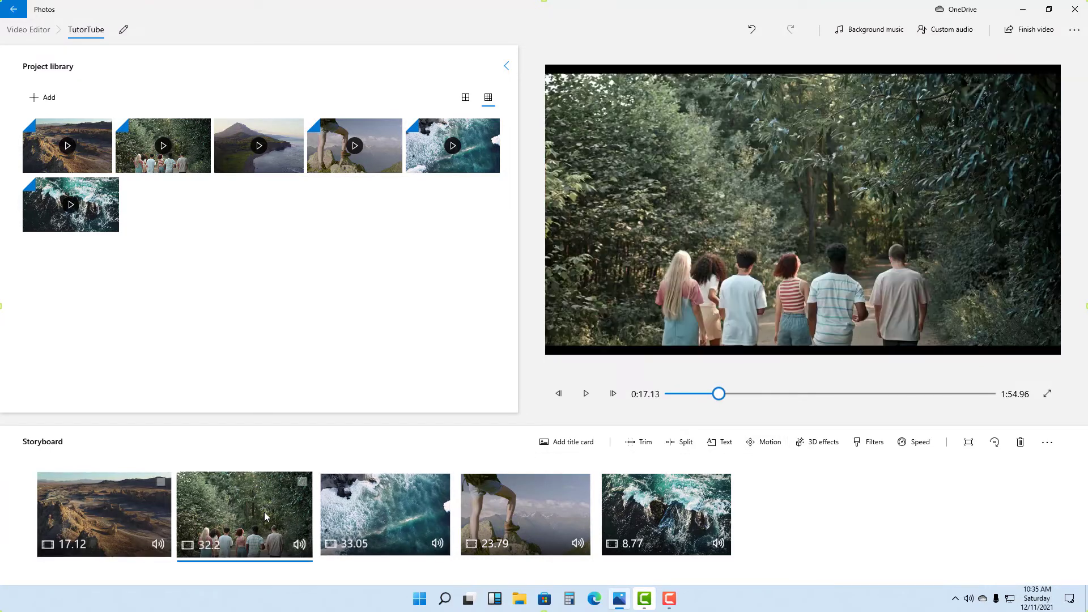
click(390, 516)
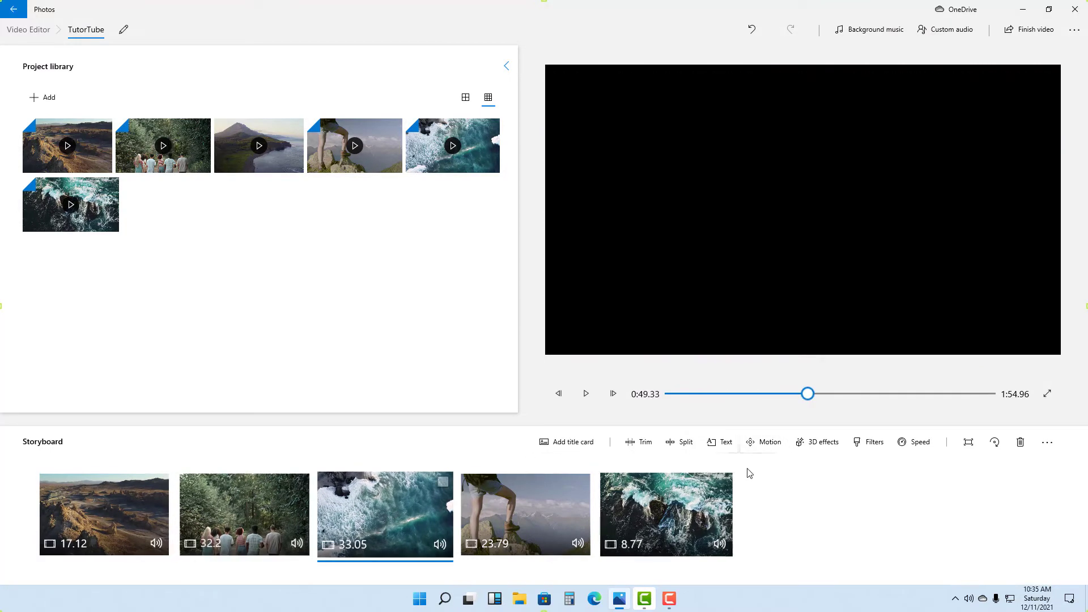
click(292, 505)
Step: Preview the forest clip, then apply and preview the Tilt up motion
click(763, 442)
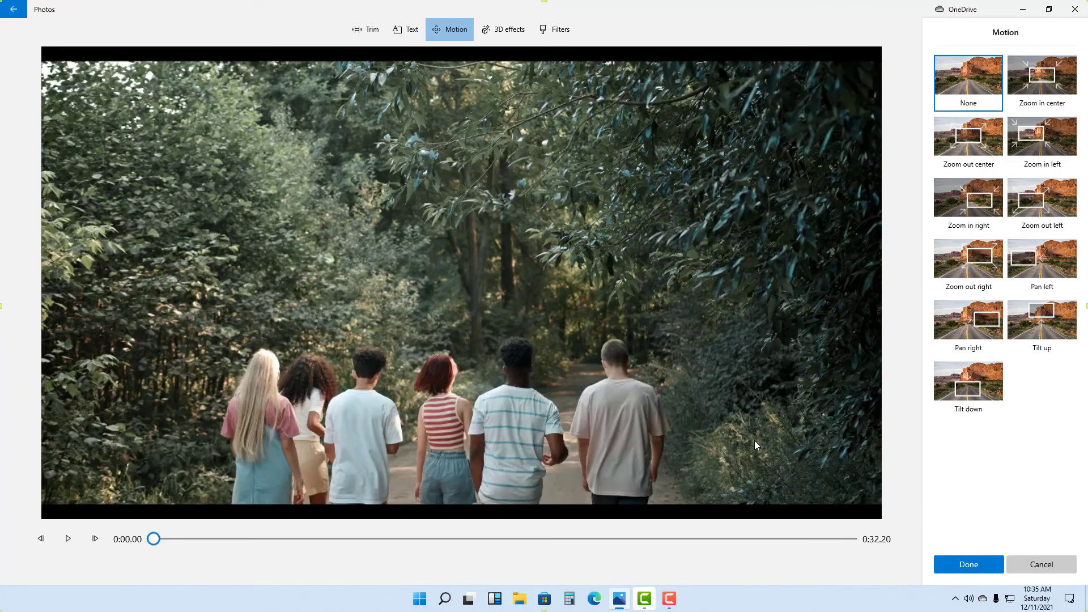
click(70, 542)
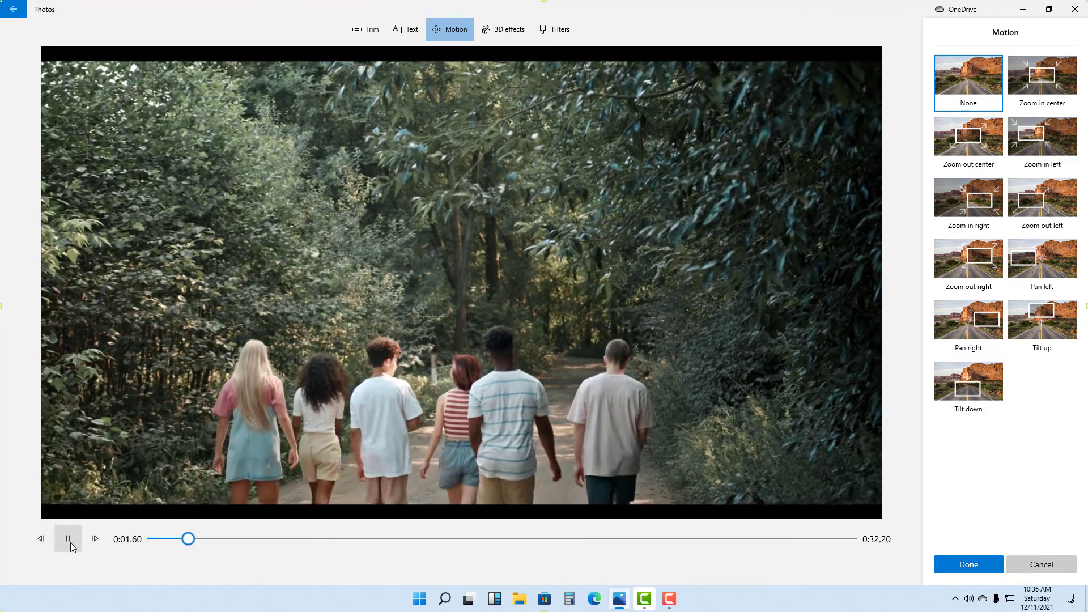
click(70, 542)
click(1054, 328)
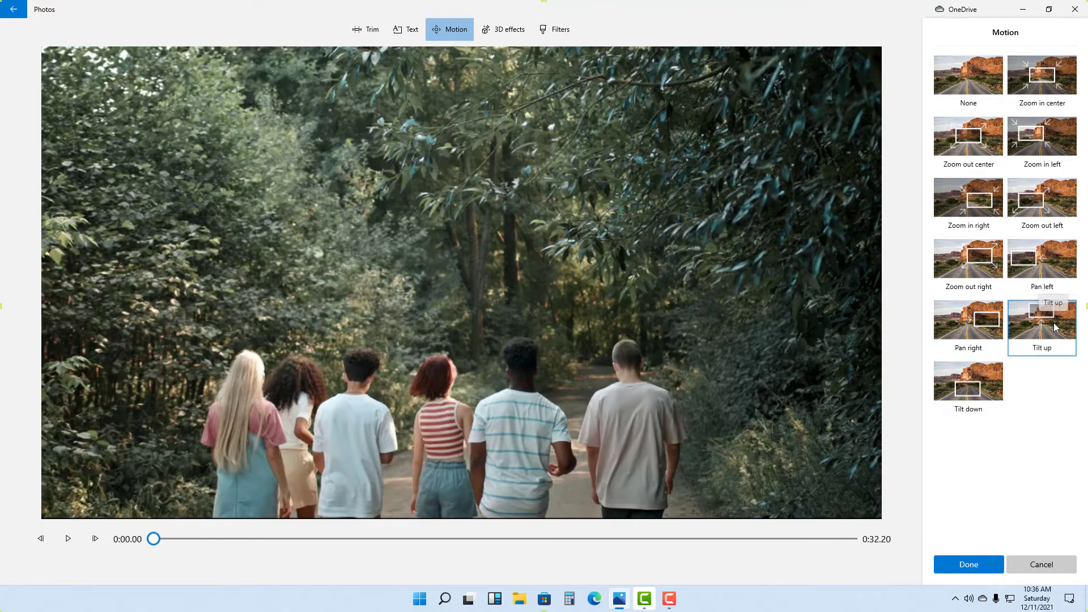
click(67, 539)
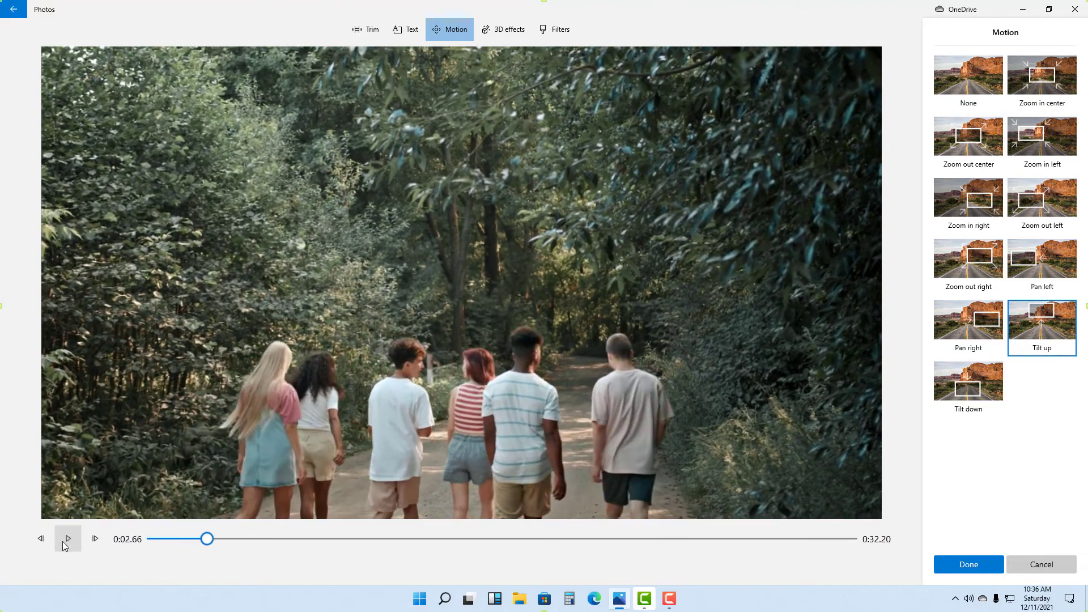
click(66, 543)
Step: Try Zoom in center, then apply Pan right and preview it across the clip
click(1025, 95)
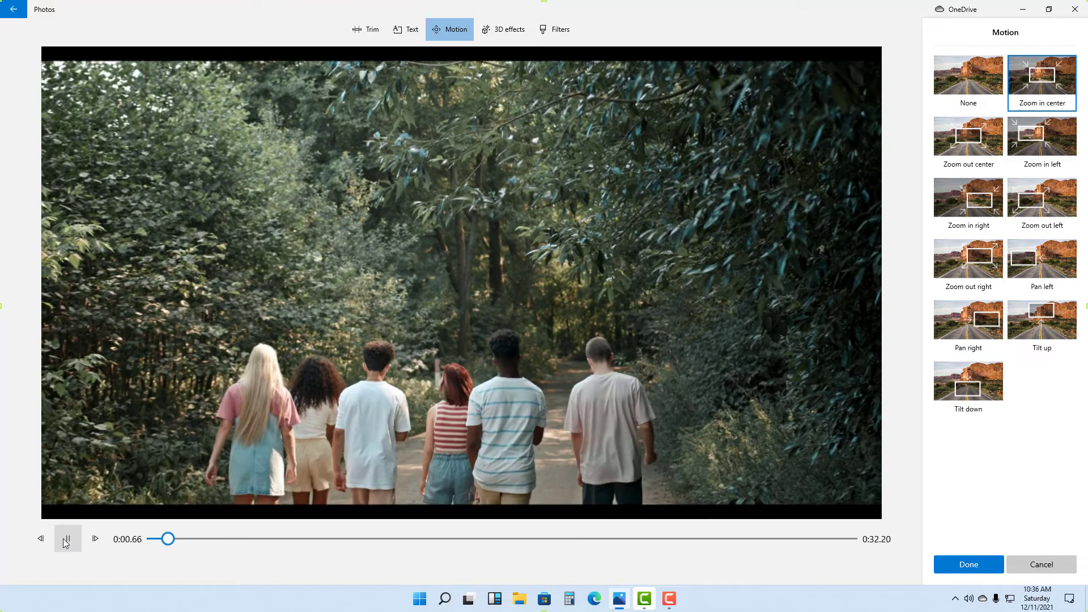
click(975, 321)
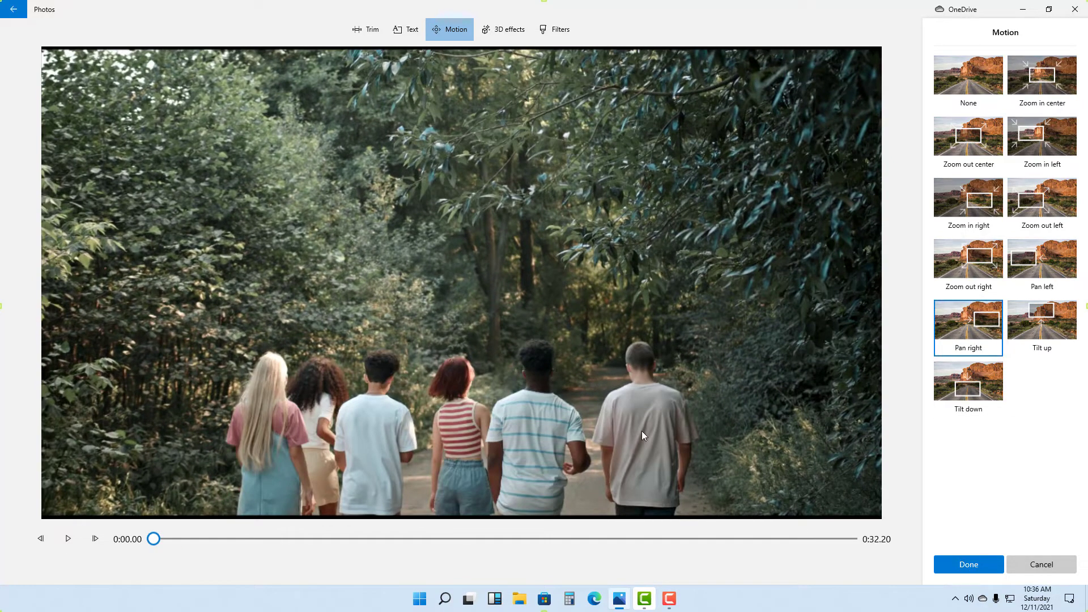
click(68, 539)
click(463, 538)
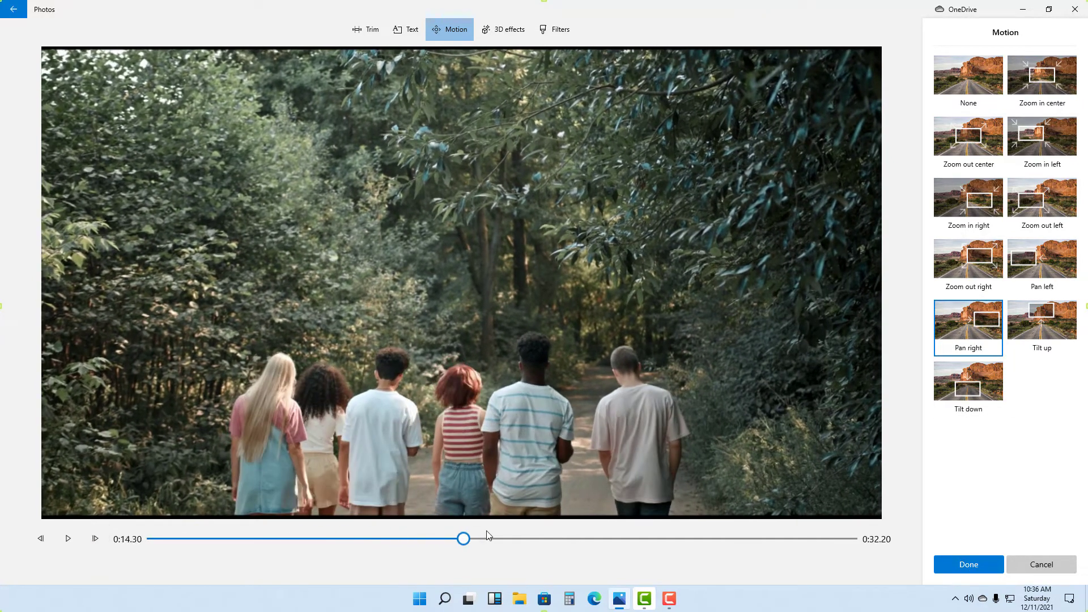
click(517, 538)
click(640, 538)
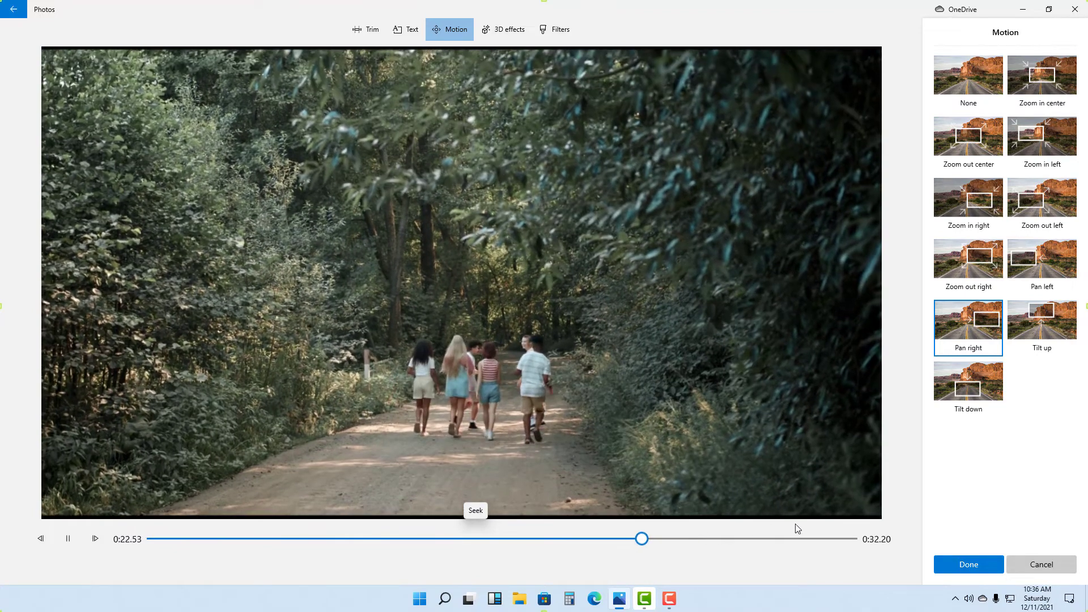
click(68, 539)
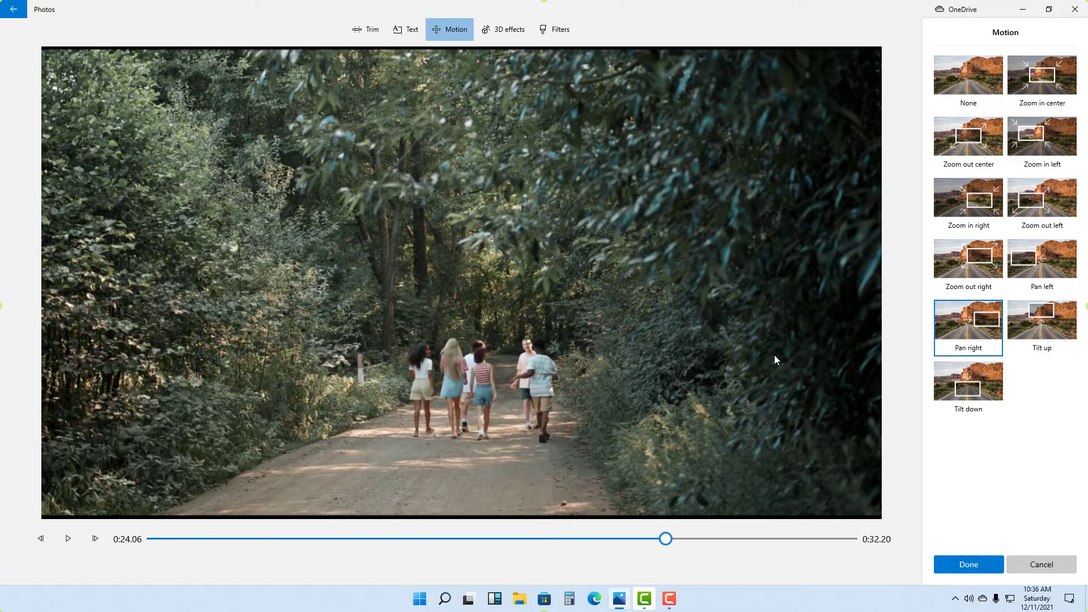
Step: Apply Tilt down and preview it from about 0:10 to 0:18
click(971, 382)
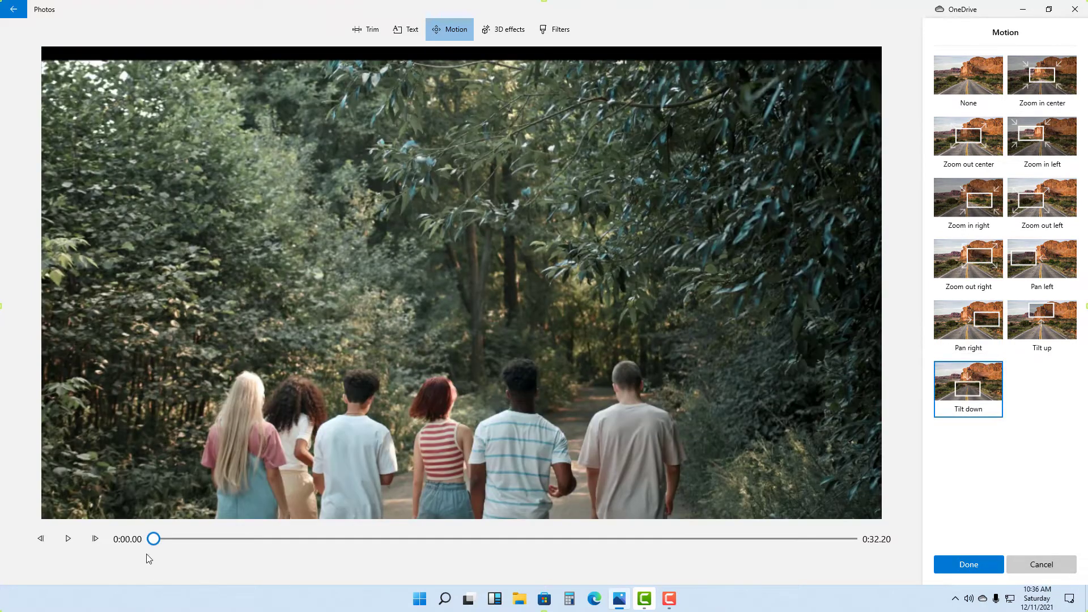
drag(152, 549, 812, 541)
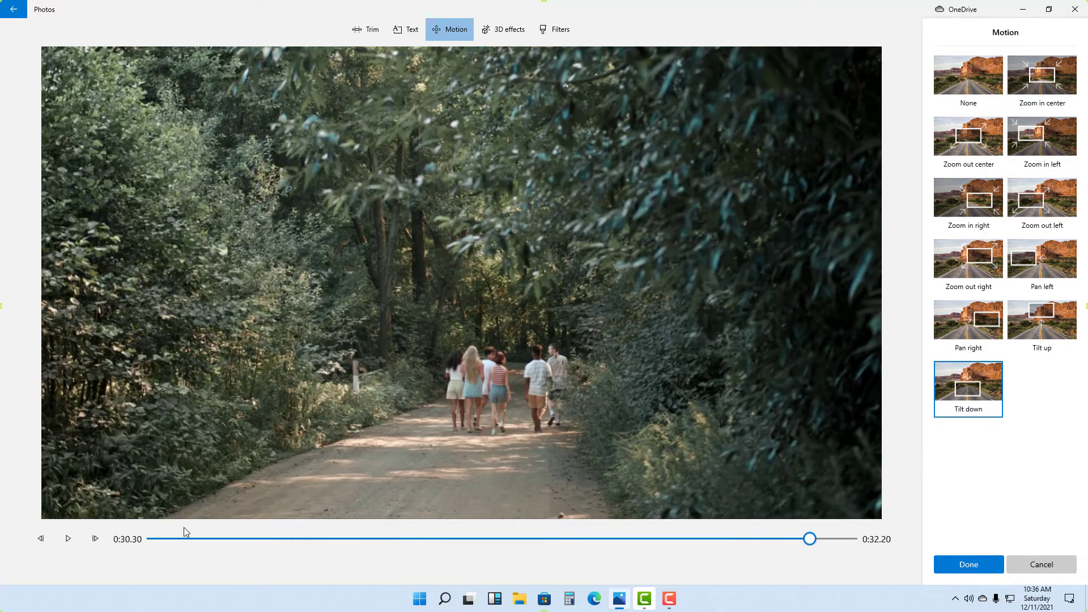
click(376, 538)
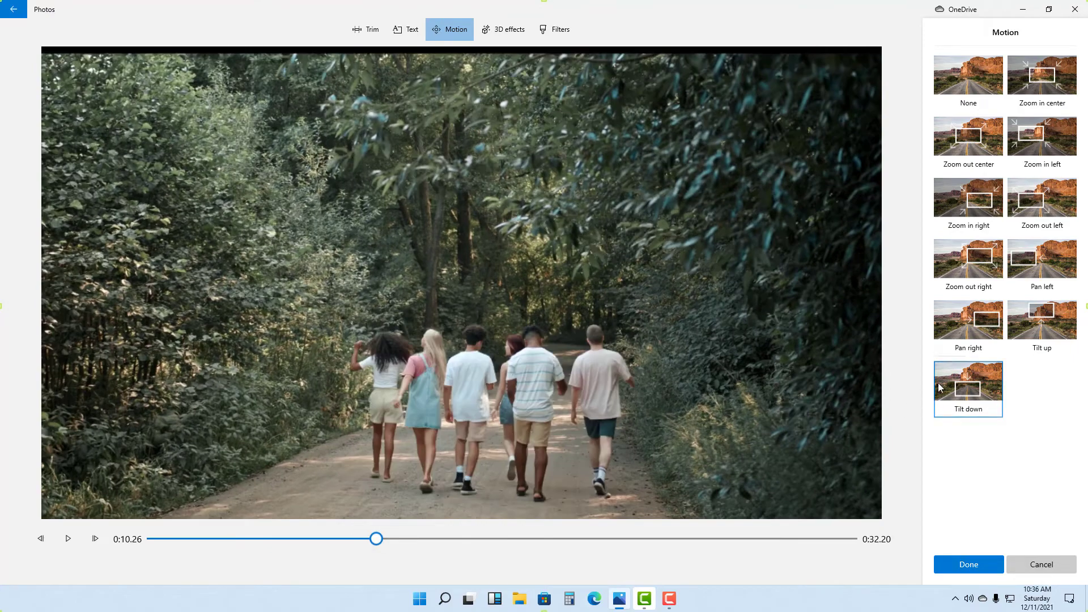
drag(376, 538, 777, 541)
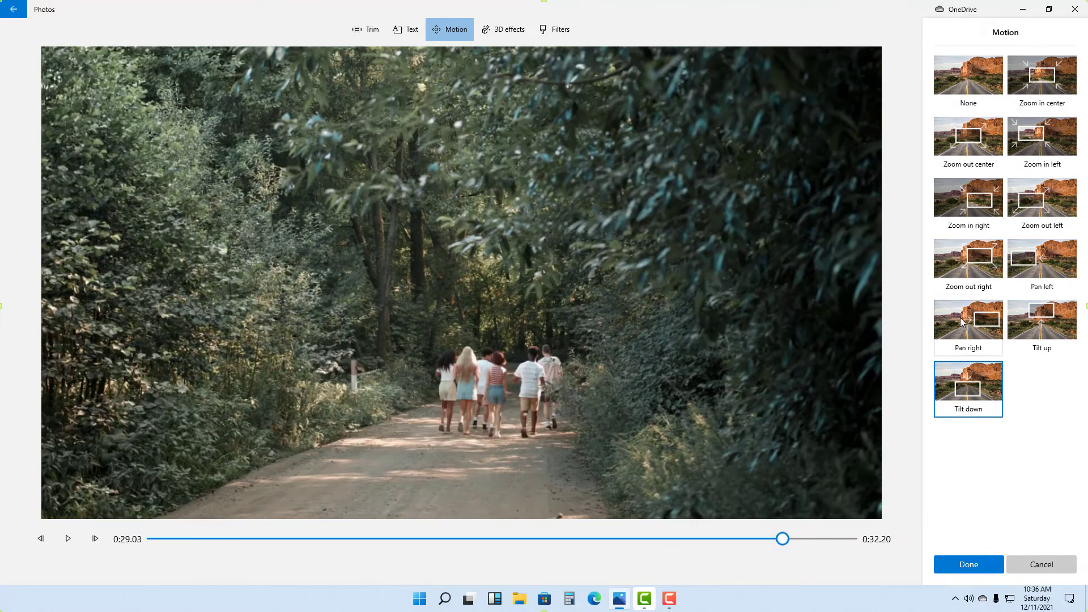
Step: Compare Pan right, the Zoom presets and Pan left before reselecting Tilt down
click(977, 320)
click(973, 262)
click(973, 204)
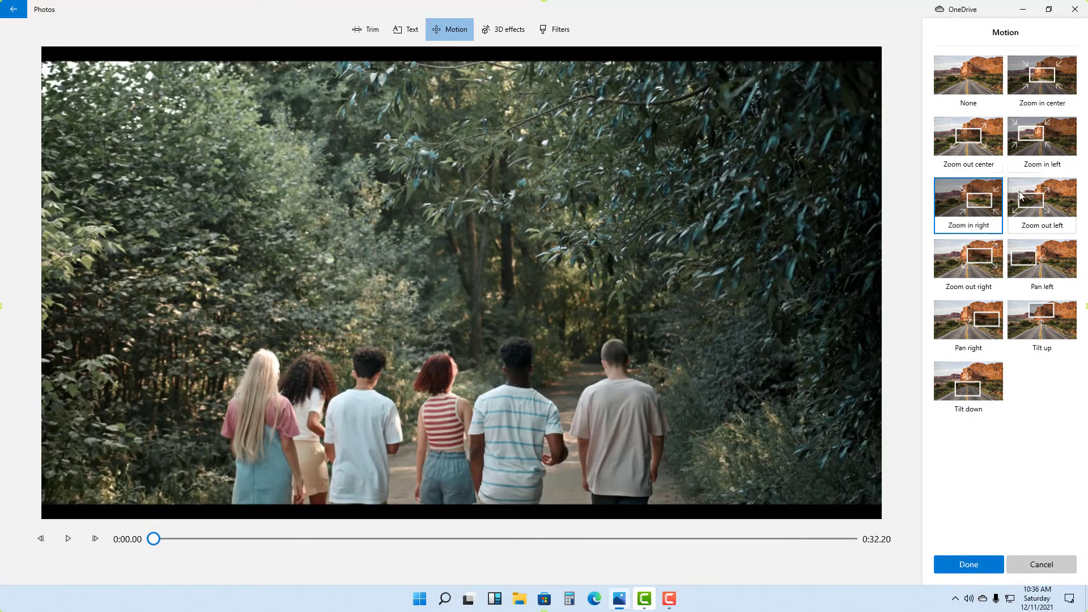
click(1041, 215)
click(1041, 262)
click(1038, 201)
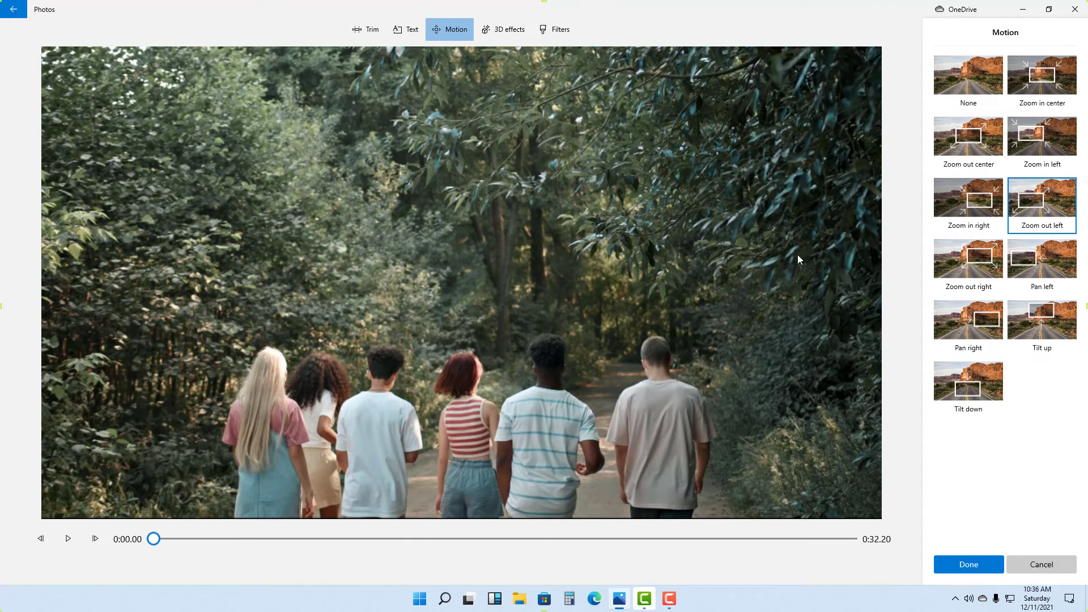
click(968, 381)
Step: Confirm the Tilt down motion and move the preview back into the titled first clip
click(972, 564)
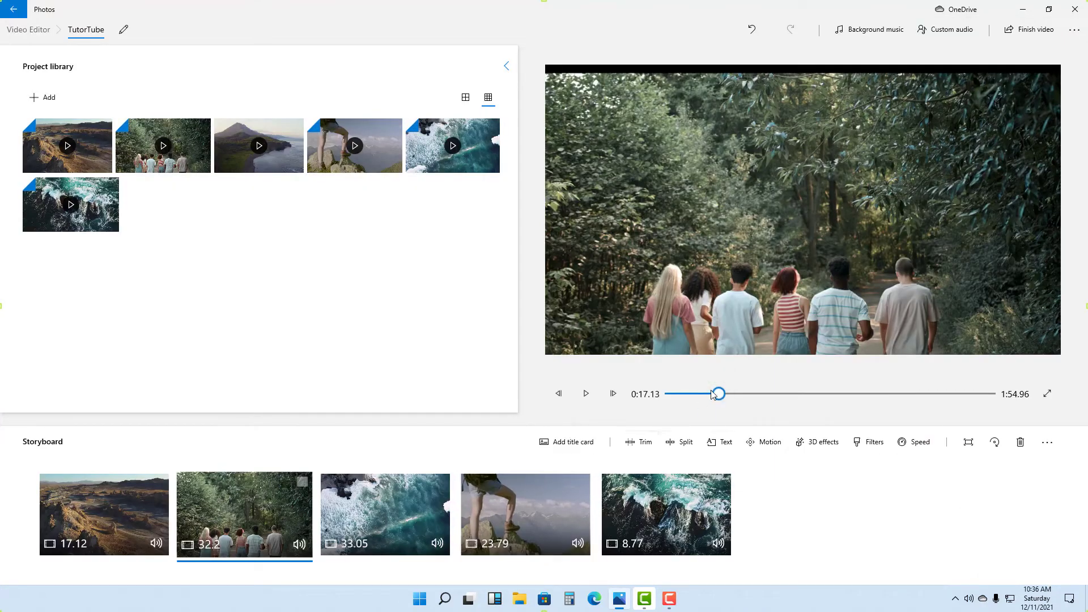
mouse_move(716, 396)
mouse_down()
mouse_move(743, 395)
mouse_move(707, 396)
mouse_up()
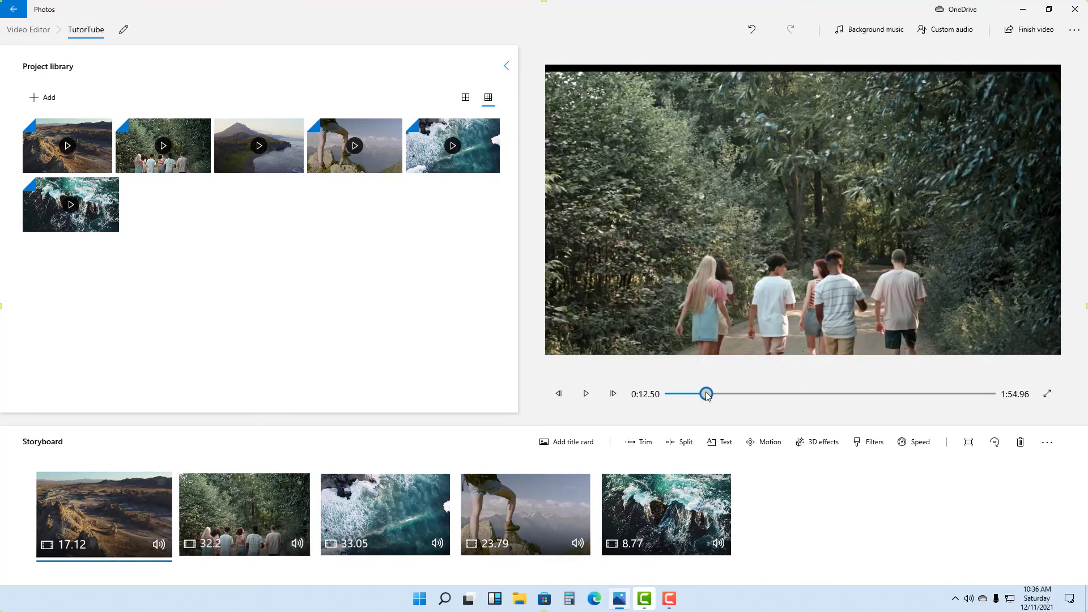